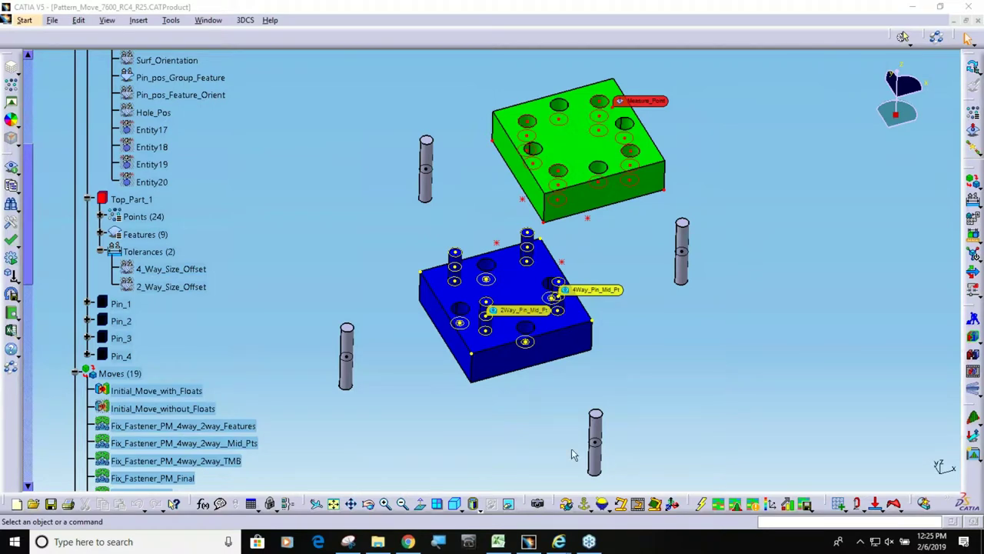
Inspect the Fix_Fastener_PM_4way_2way_Features move type options and close without changes.
{"action": "double_click", "coordinate": [221, 428]}
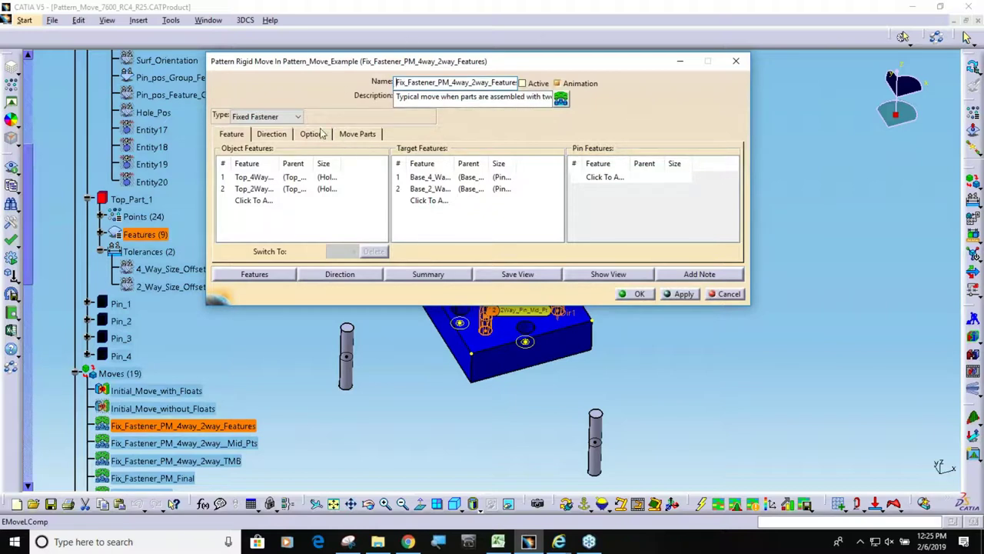
{"action": "left_click", "coordinate": [298, 117]}
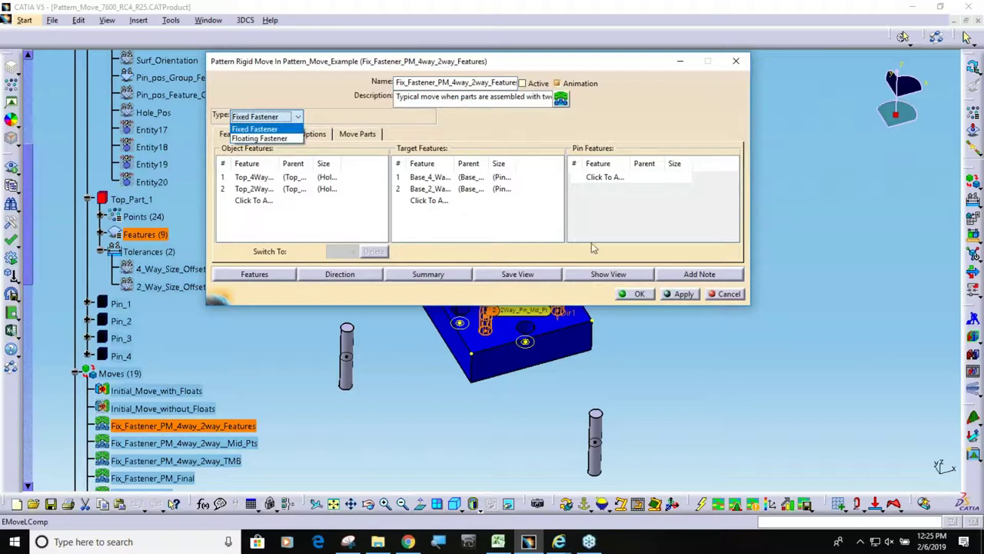
{"action": "left_click", "coordinate": [722, 300]}
{"action": "left_click", "coordinate": [724, 296]}
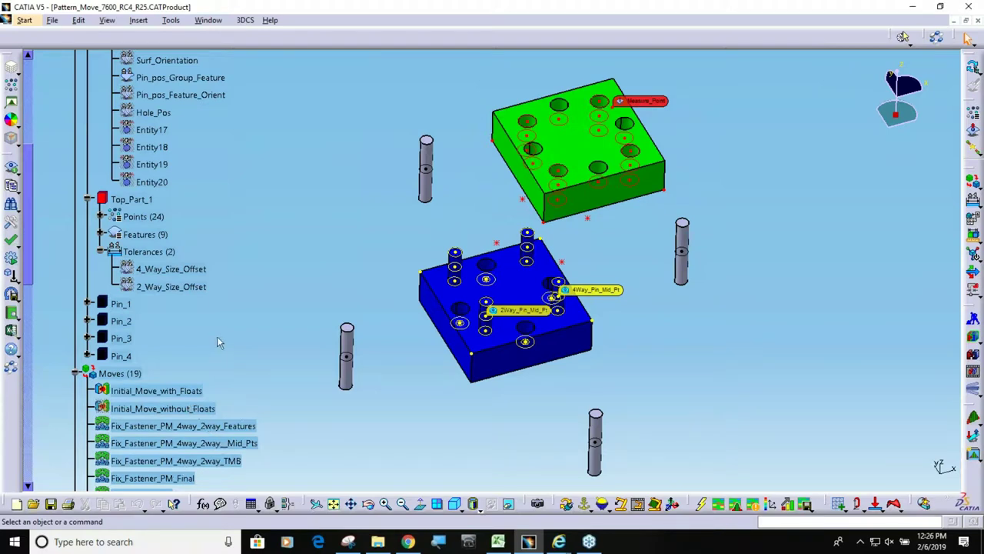
Animate a deviation run with delay 65, stopping it after about 107 builds.
{"action": "scroll", "coordinate": [217, 336], "scroll_direction": "up", "scroll_amount": 5}
{"action": "scroll", "coordinate": [230, 336], "scroll_direction": "up", "scroll_amount": 5}
{"action": "scroll", "coordinate": [233, 340], "scroll_direction": "down", "scroll_amount": 3}
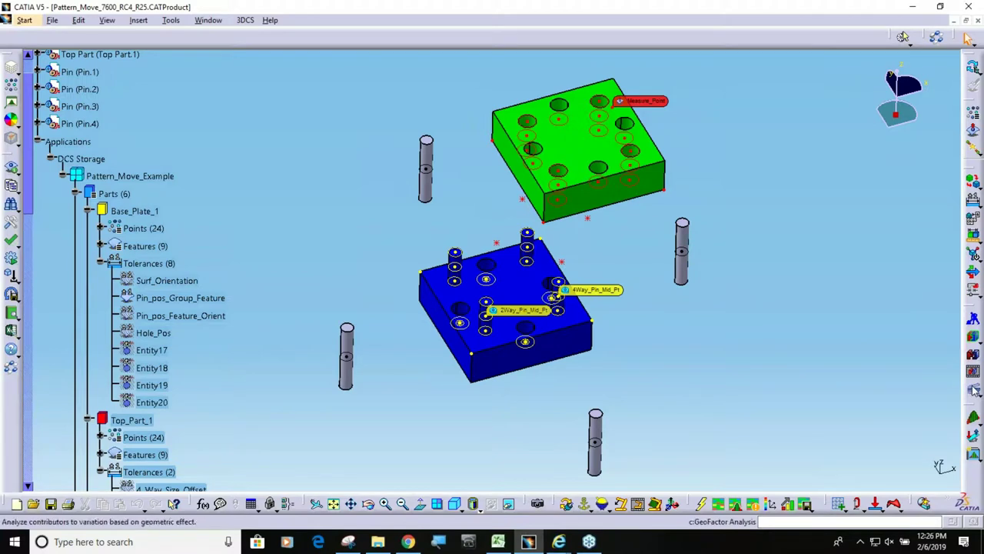
{"action": "left_click", "coordinate": [973, 254]}
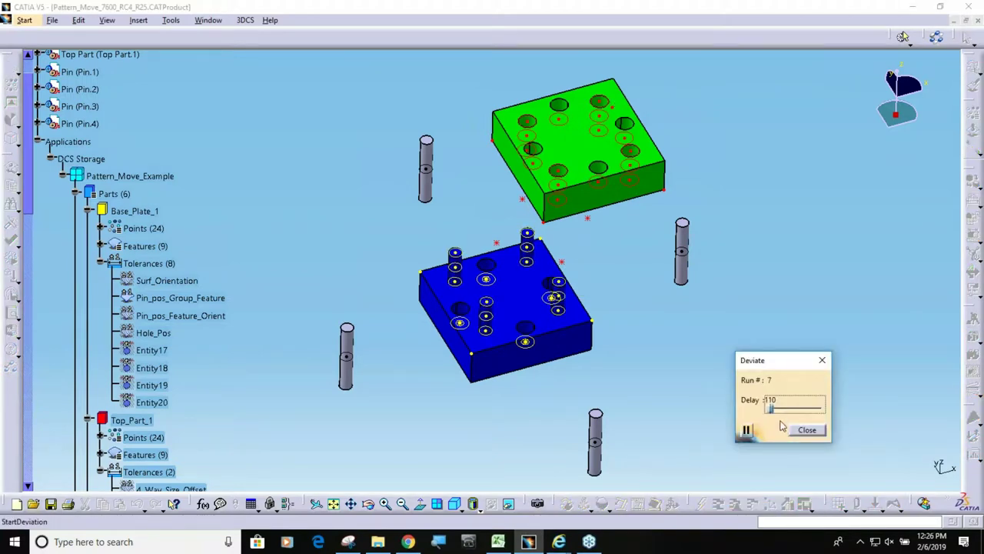
{"action": "left_click_drag", "start_coordinate": [772, 415], "coordinate": [771, 414]}
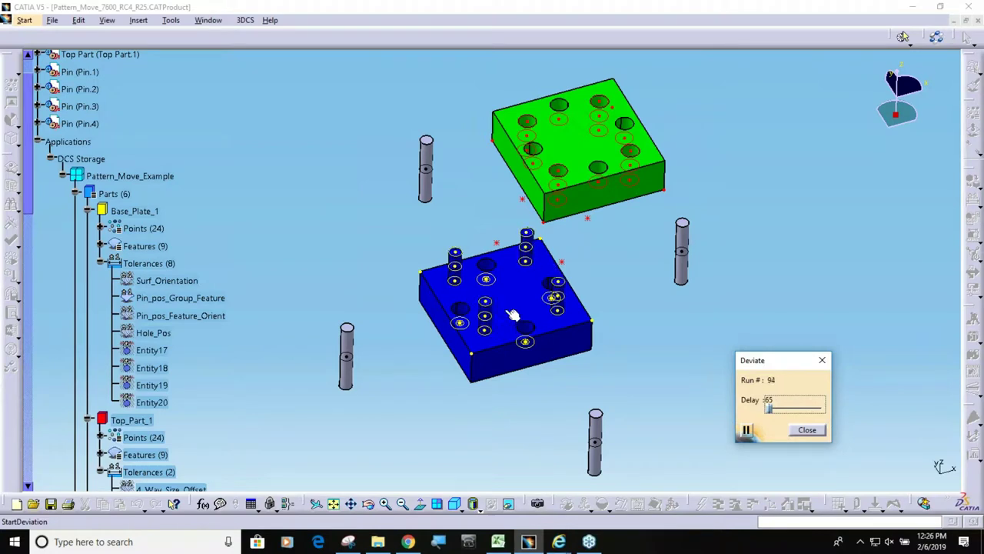
{"action": "left_click", "coordinate": [807, 430]}
{"action": "middle_click_drag", "start_coordinate": [548, 377], "coordinate": [525, 373]}
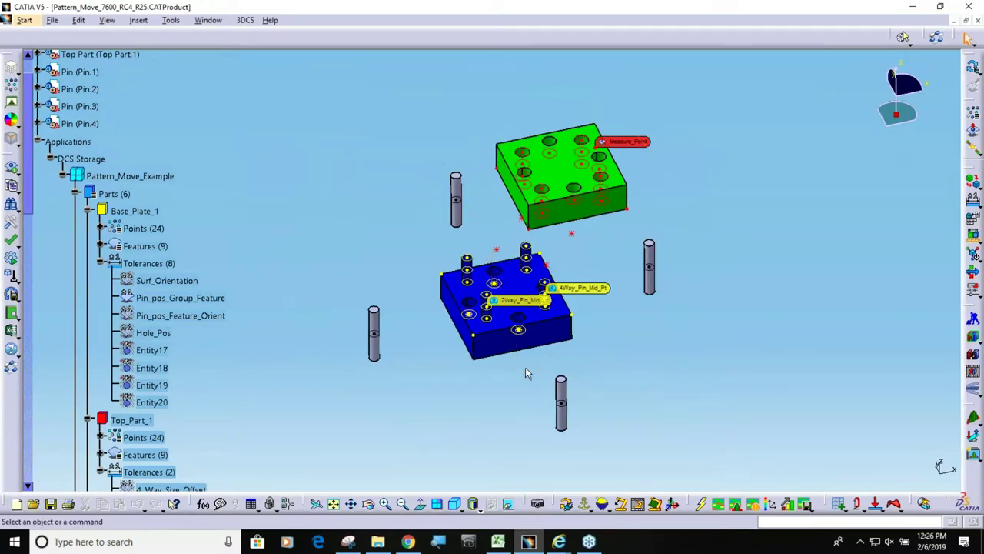
{"action": "scroll", "coordinate": [546, 335], "scroll_direction": "up", "scroll_amount": 1}
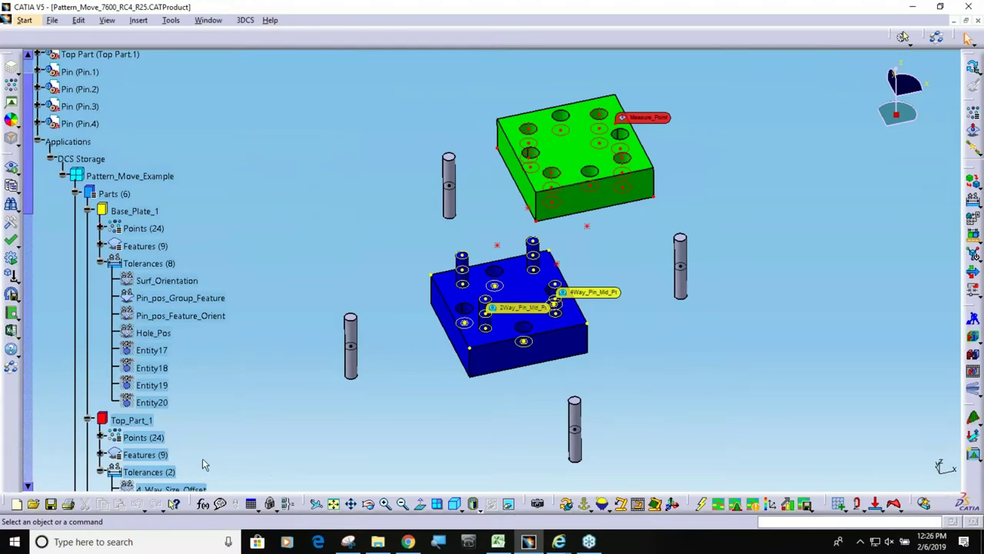
{"action": "scroll", "coordinate": [148, 396], "scroll_direction": "up", "scroll_amount": 2}
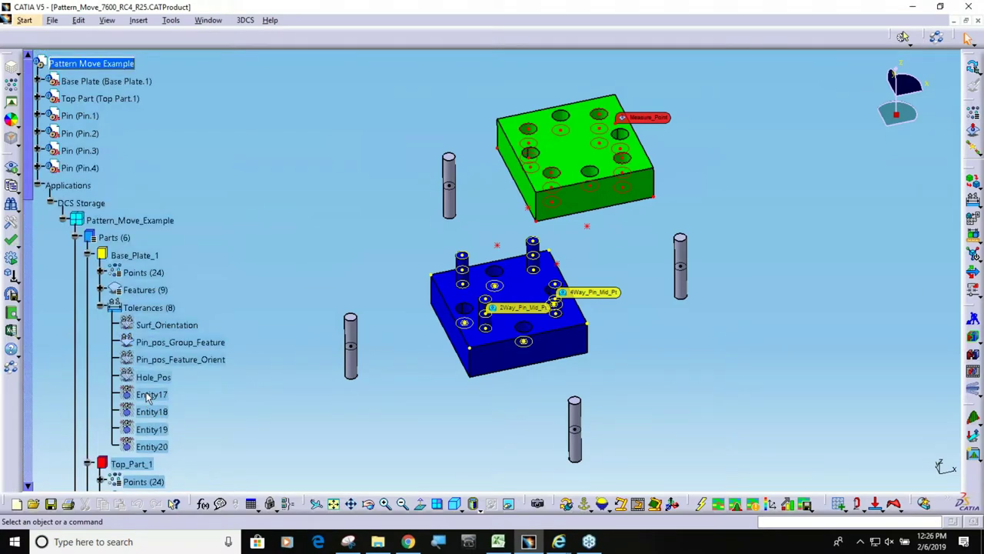
{"action": "scroll", "coordinate": [148, 393], "scroll_direction": "down", "scroll_amount": 5}
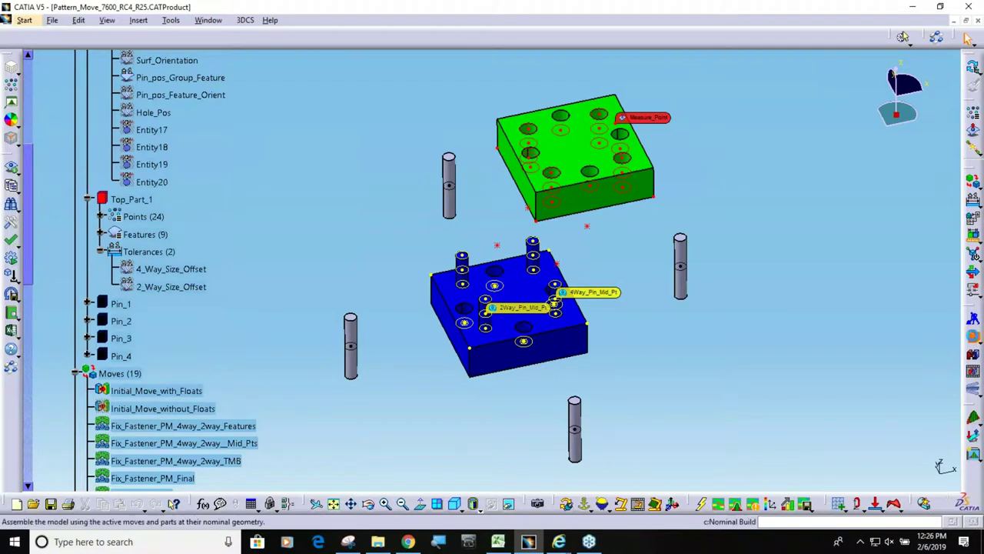
Build the assembly at nominal and zoom in on the Initial_Move_with_Floats move.
{"action": "left_click", "coordinate": [973, 318]}
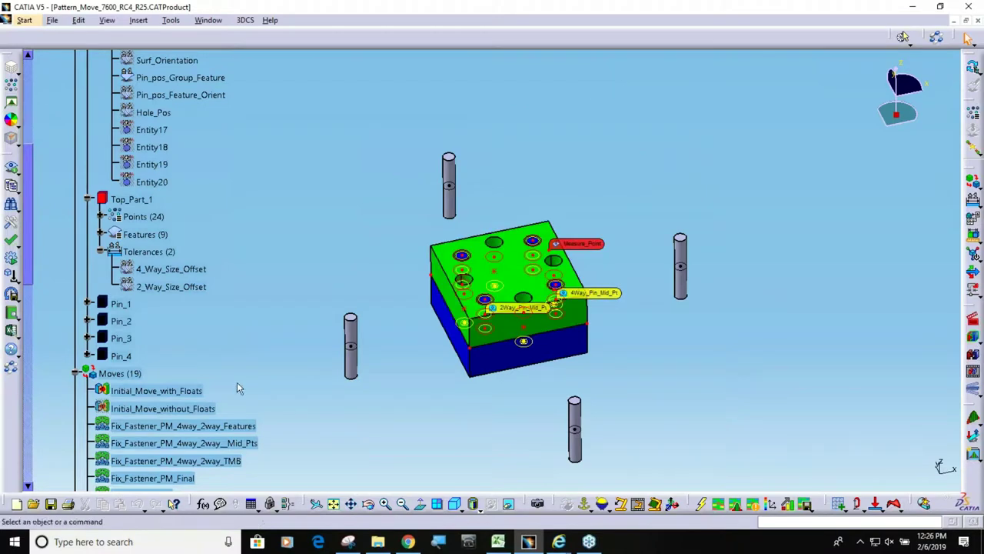
{"action": "left_click", "coordinate": [134, 392]}
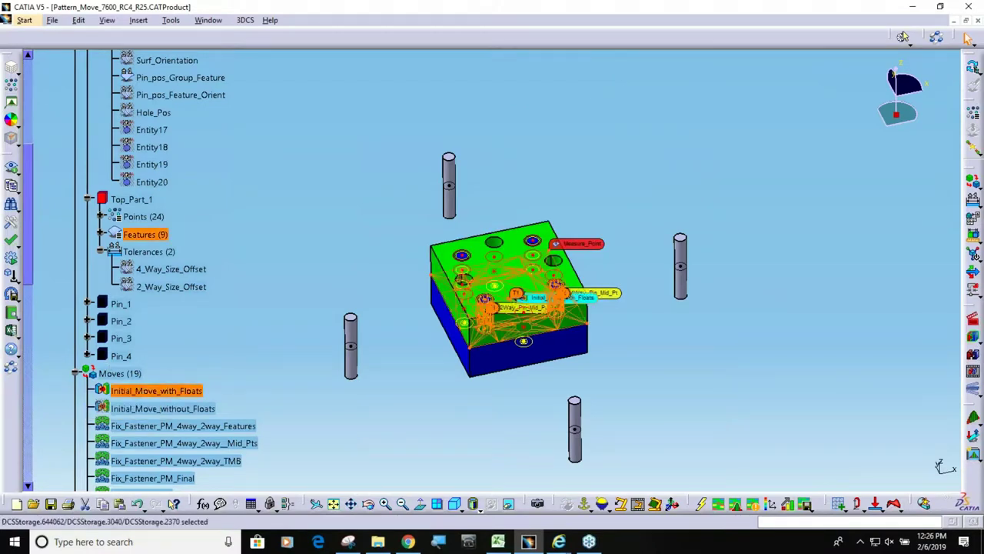
{"action": "middle_click_drag", "start_coordinate": [382, 392], "coordinate": [677, 192], "text": "ctrl"}
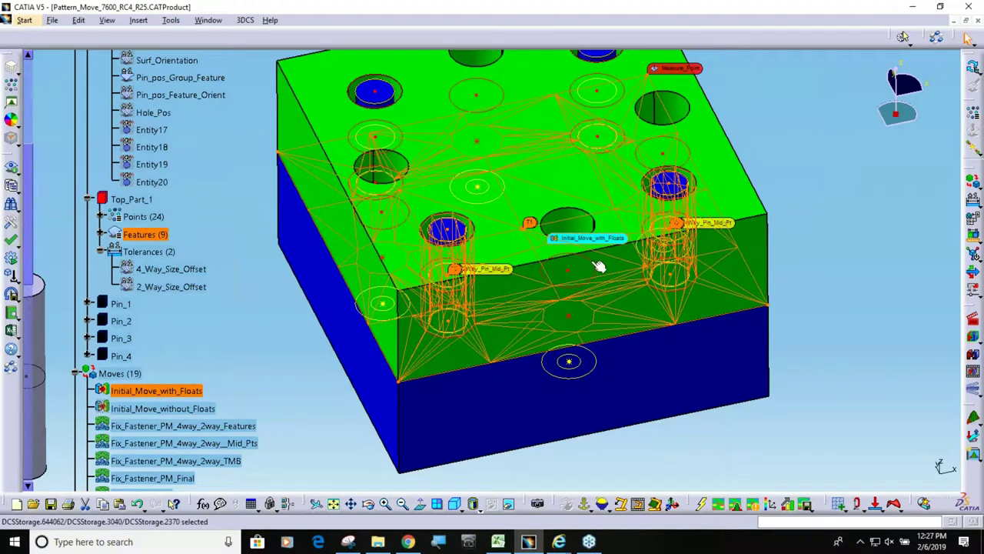
Clear the highlighting and view the top part's face straight on, showing the pins.
{"action": "left_click", "coordinate": [674, 456]}
{"action": "middle_click_drag", "start_coordinate": [595, 314], "coordinate": [526, 305]}
{"action": "left_click", "coordinate": [421, 504]}
{"action": "left_click", "coordinate": [509, 265]}
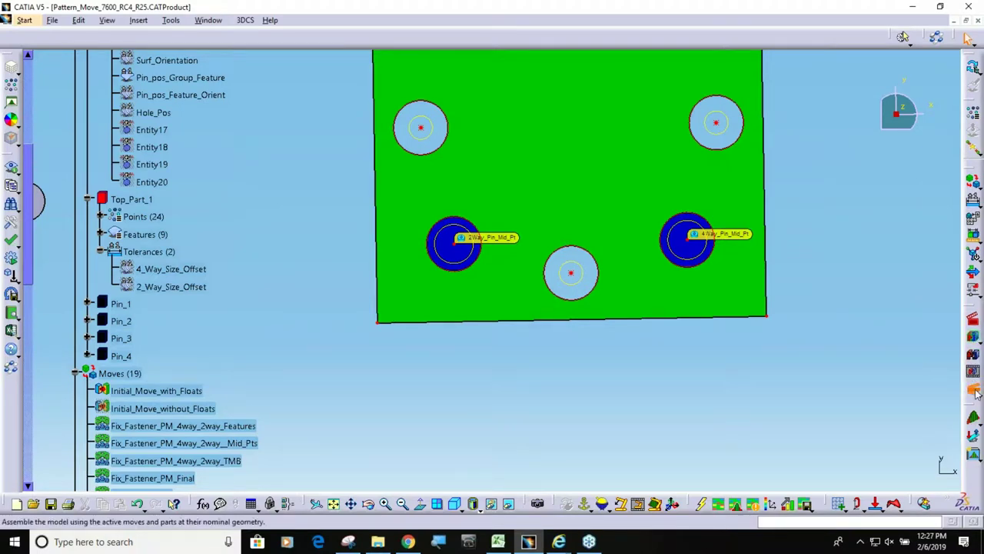
Animate about 165 deviation builds, stop them, and return to an isometric view.
{"action": "left_click", "coordinate": [973, 391]}
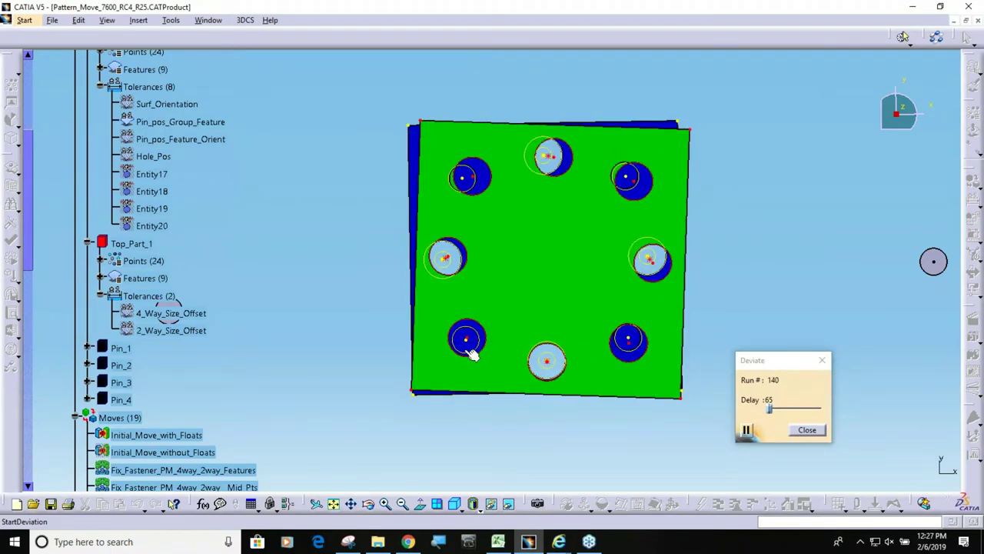
{"action": "left_click", "coordinate": [809, 431]}
{"action": "middle_click_drag", "start_coordinate": [933, 262], "coordinate": [592, 350]}
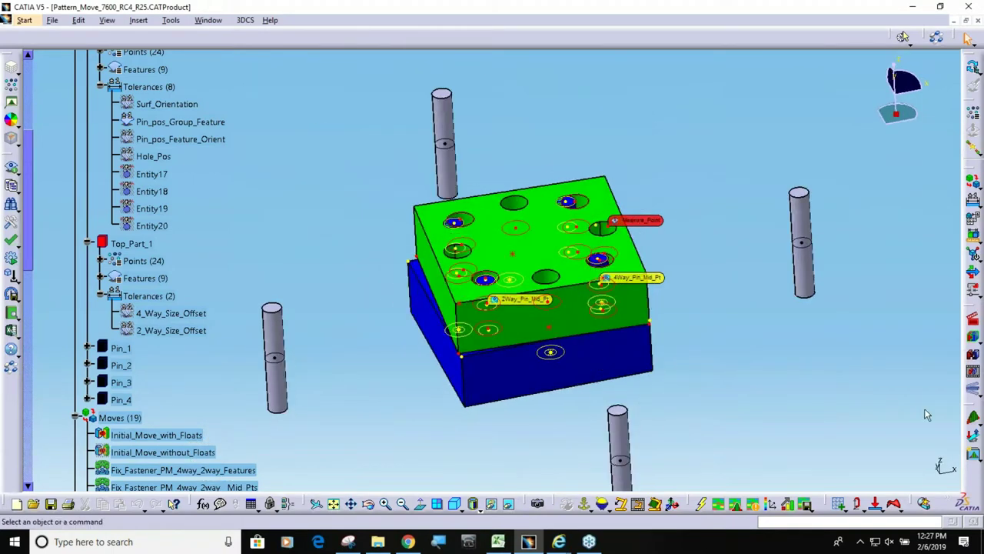
Separate the parts back to their unbuilt positions and scroll down the specification tree.
{"action": "left_click", "coordinate": [973, 357]}
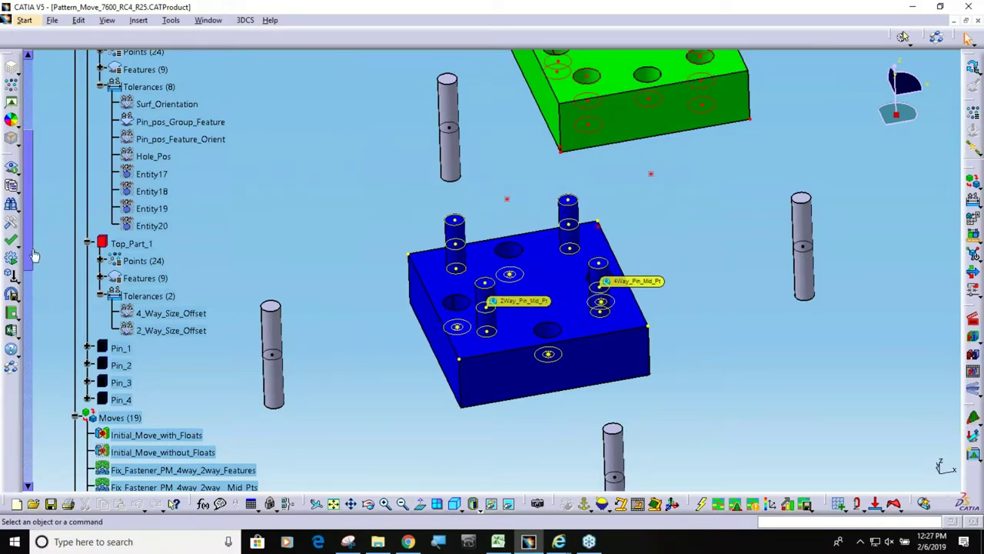
{"action": "left_click_drag", "start_coordinate": [29, 254], "coordinate": [35, 295]}
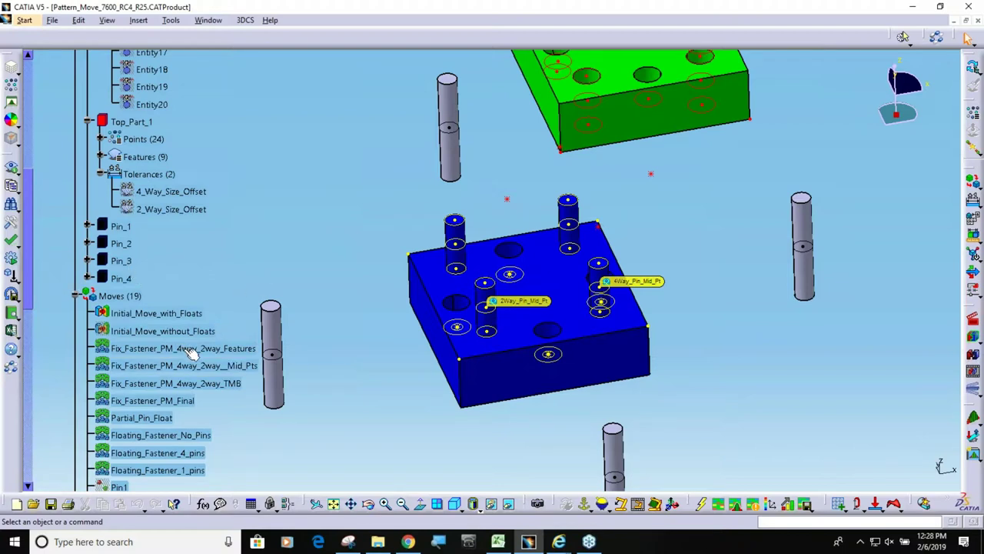
Highlight the Clear_4way_2way_Pairs measure, zoom out and rebuild the assembly at nominal.
{"action": "scroll", "coordinate": [178, 330], "scroll_direction": "down", "scroll_amount": 6}
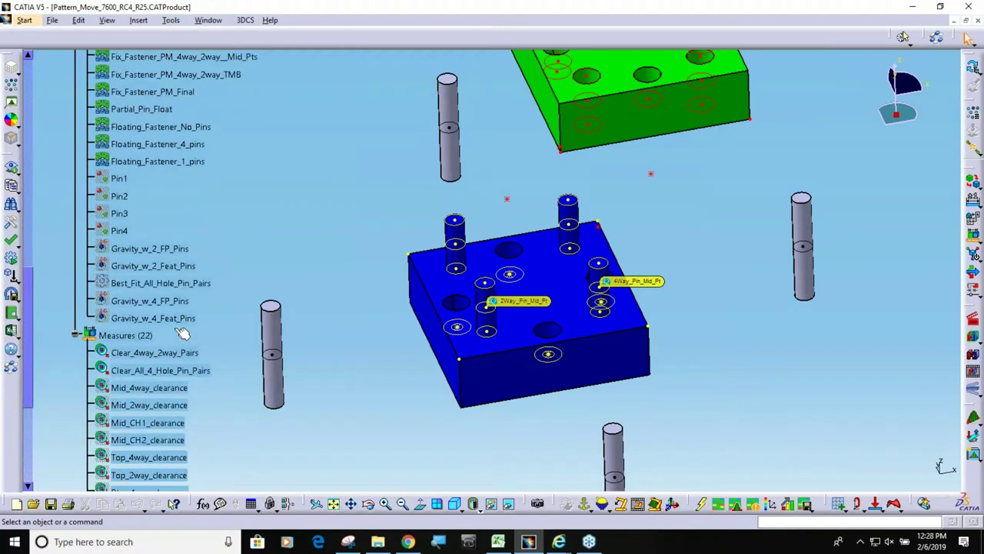
{"action": "left_click", "coordinate": [156, 353]}
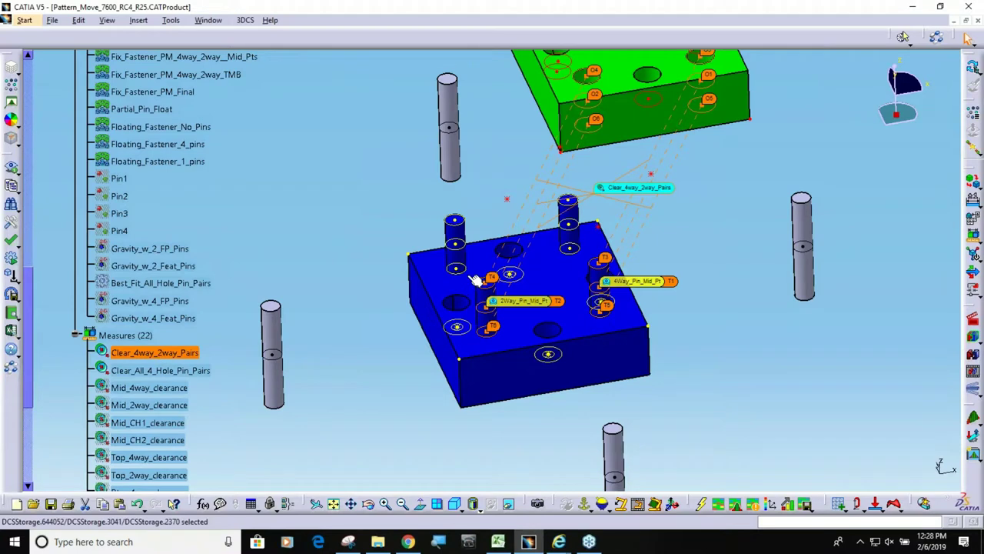
{"action": "middle_click_drag", "start_coordinate": [496, 258], "coordinate": [561, 164]}
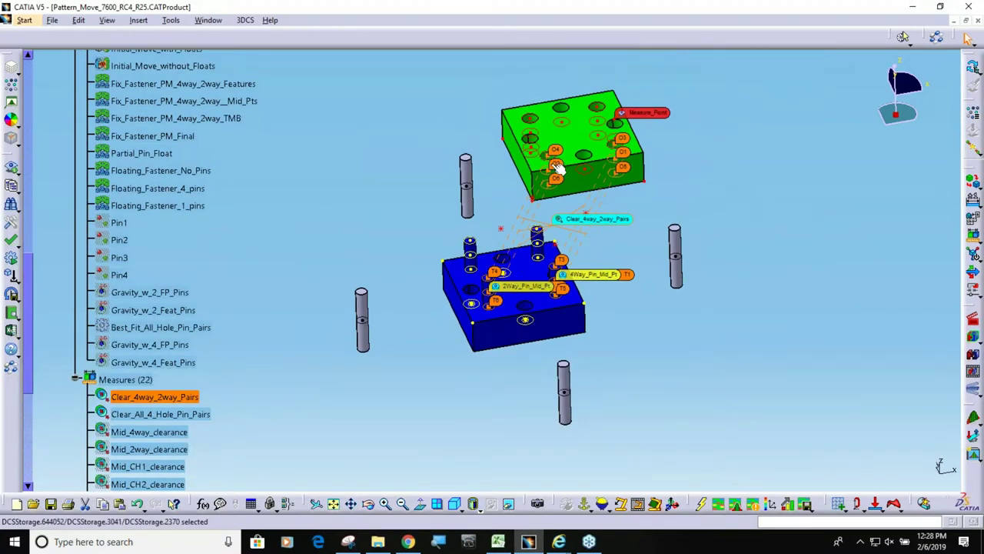
{"action": "left_click", "coordinate": [974, 338]}
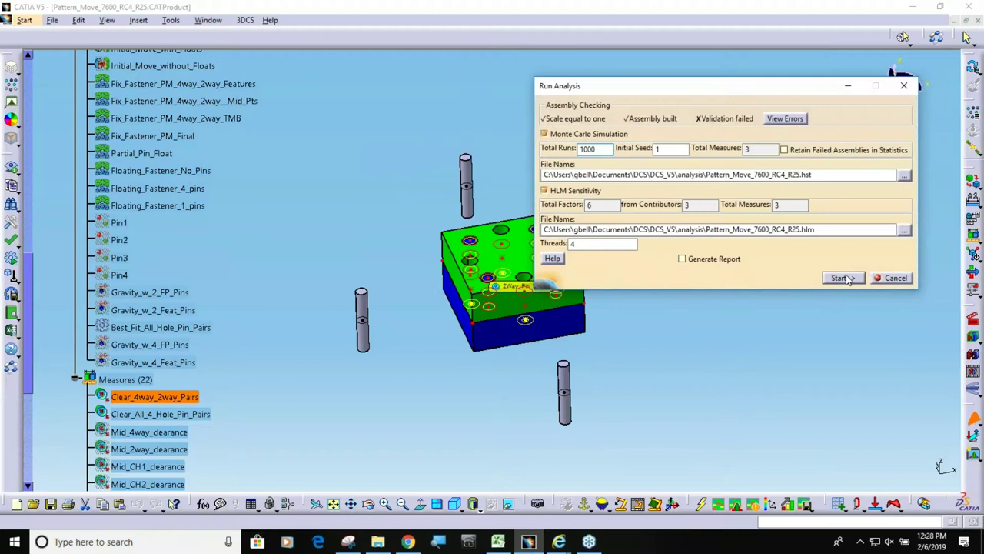
Run the 1000-run Monte Carlo and HLM analysis, overwriting the previous .hlm results file.
{"action": "left_click", "coordinate": [842, 277]}
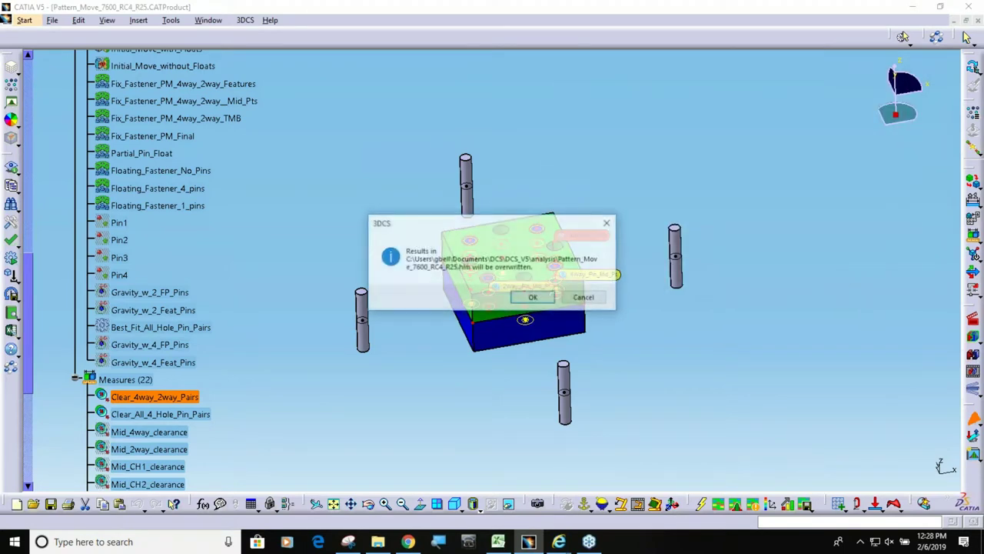
{"action": "key", "text": "Return"}
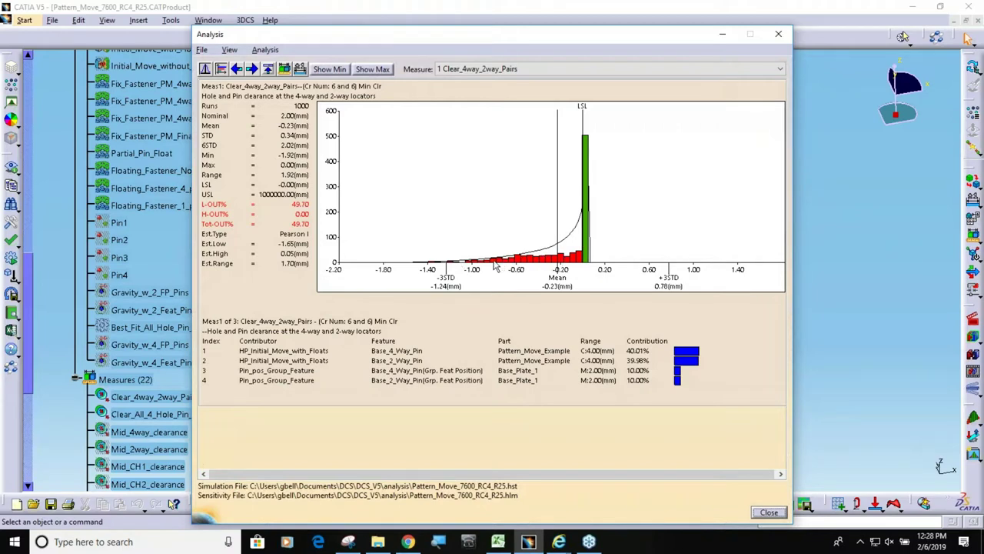
Review the Clear_4way_2way_Pairs Circle Interference Measure settings, accept them, and close the Analysis window.
{"action": "double_click", "coordinate": [161, 398]}
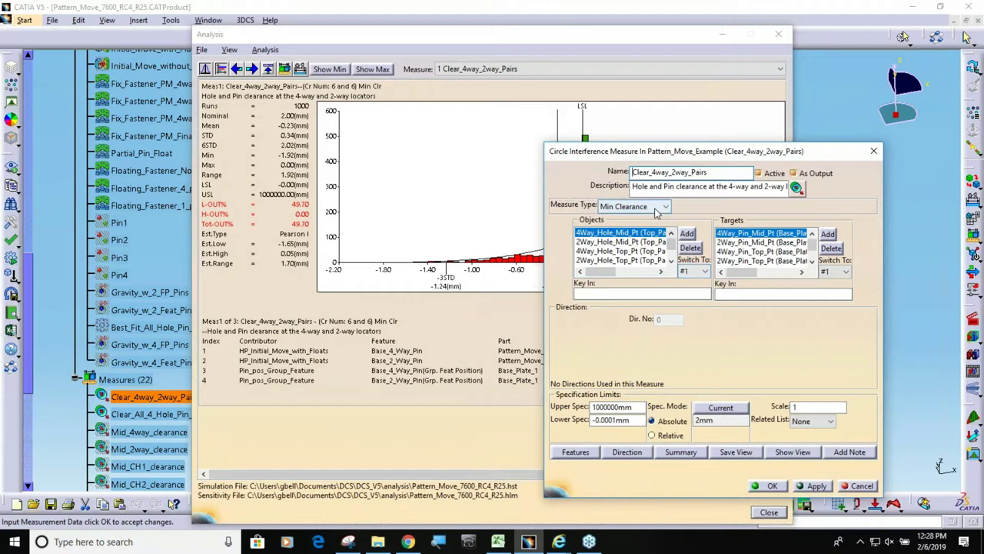
{"action": "left_click", "coordinate": [772, 486]}
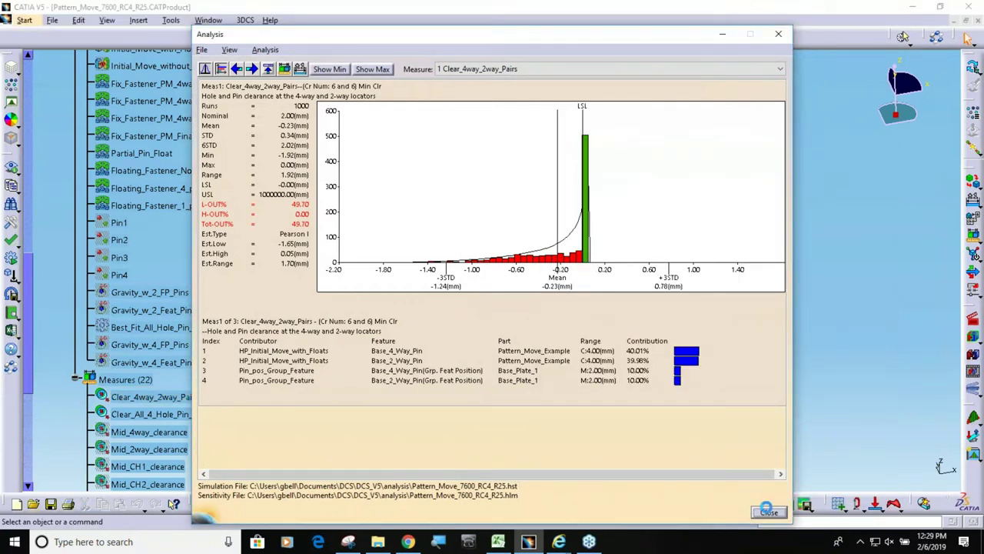
{"action": "left_click", "coordinate": [769, 512]}
{"action": "scroll", "coordinate": [171, 360], "scroll_direction": "down", "scroll_amount": 3}
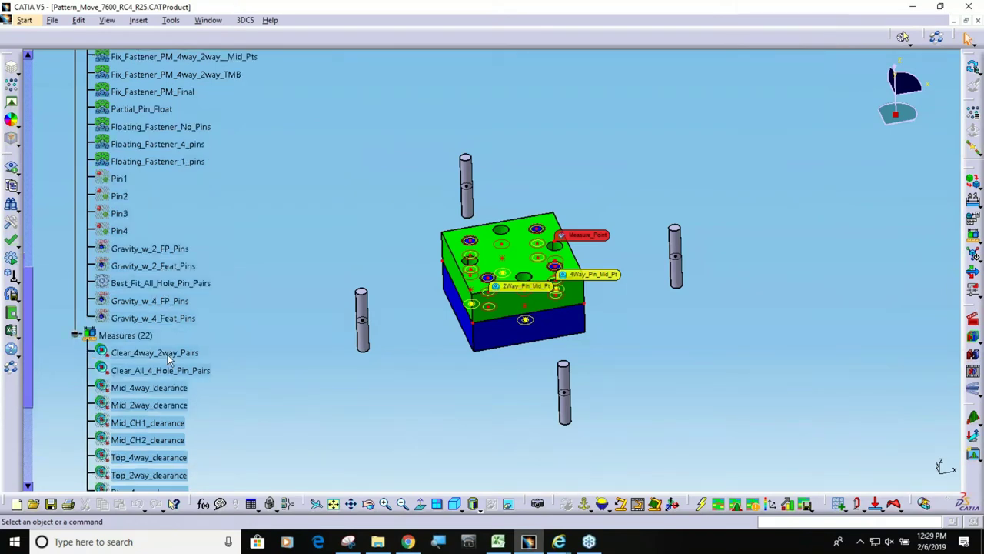